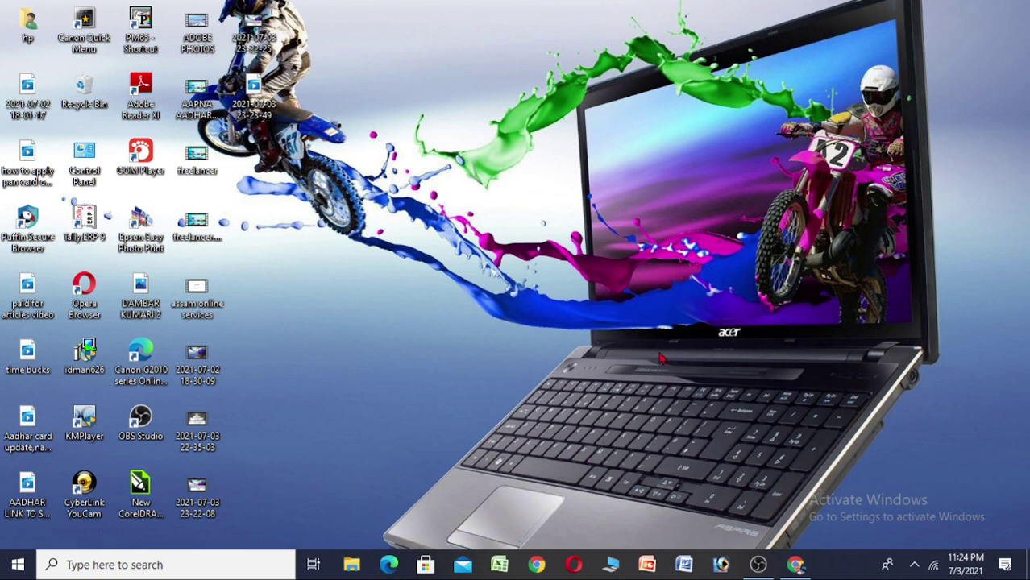
# Switch to Google Chrome, search Google for csc and open the Digital Seva Portal site
pyautogui.click(795, 564)
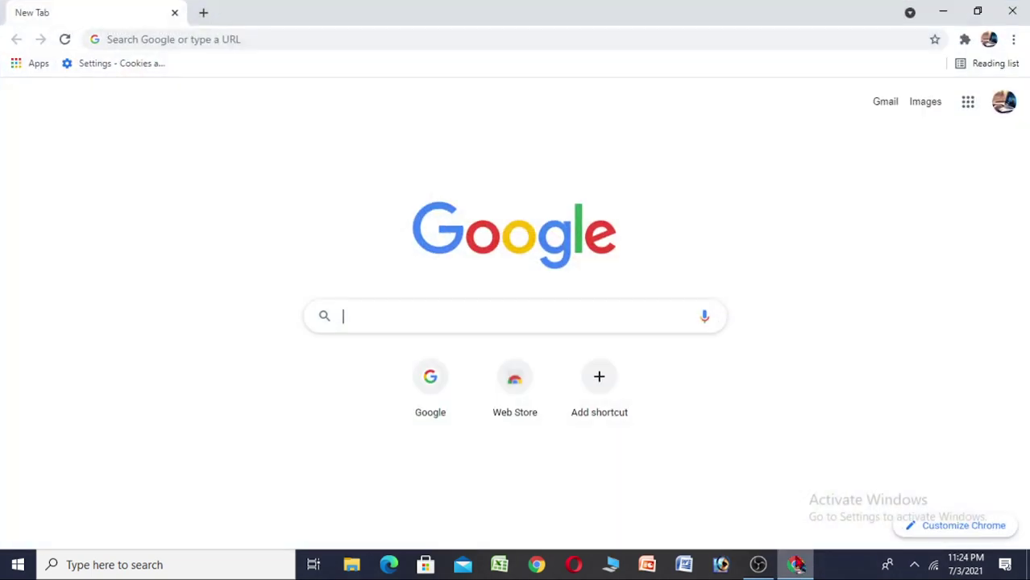
pyautogui.click(492, 315)
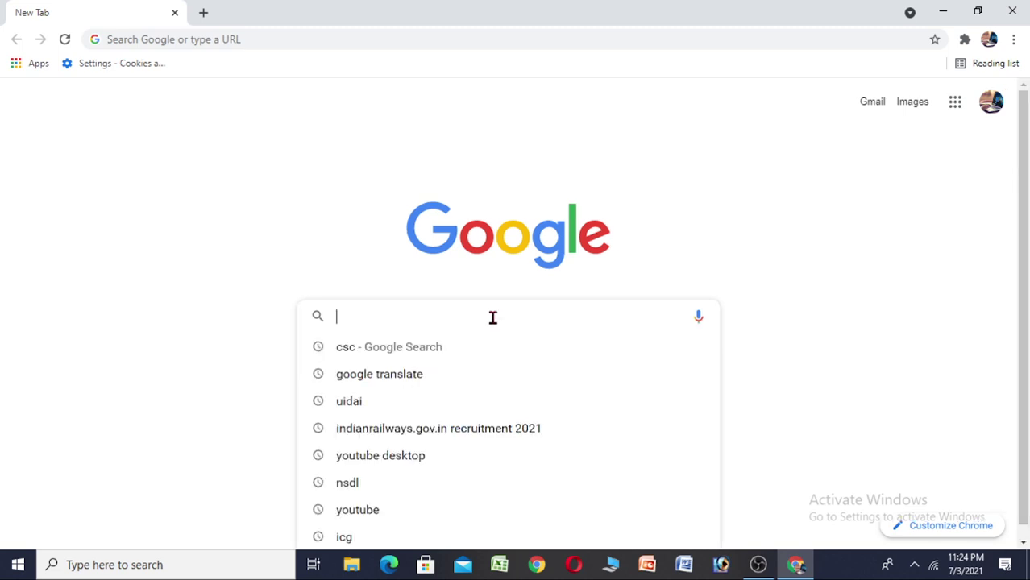
pyautogui.click(354, 347)
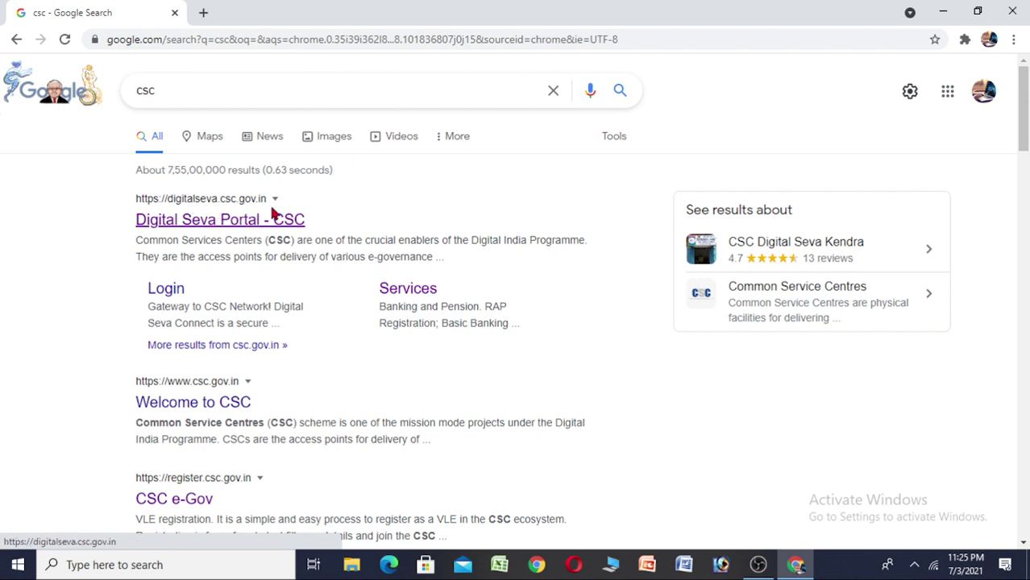
pyautogui.click(182, 222)
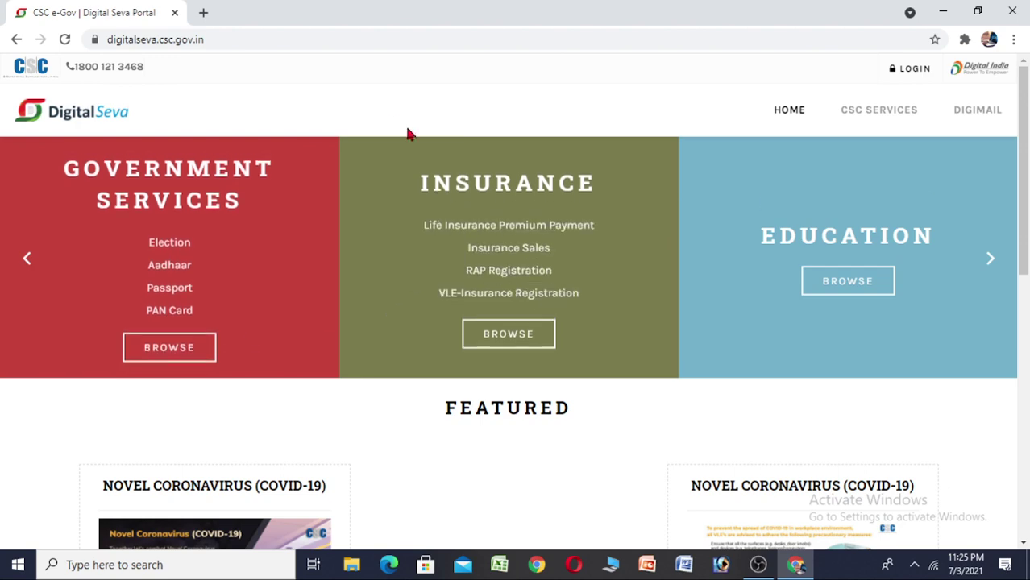
# Open the Registration link listed under Connect in the footer of the Digital Seva home page
pyautogui.moveTo(353, 170)
pyautogui.scroll(-8, 352, 173)
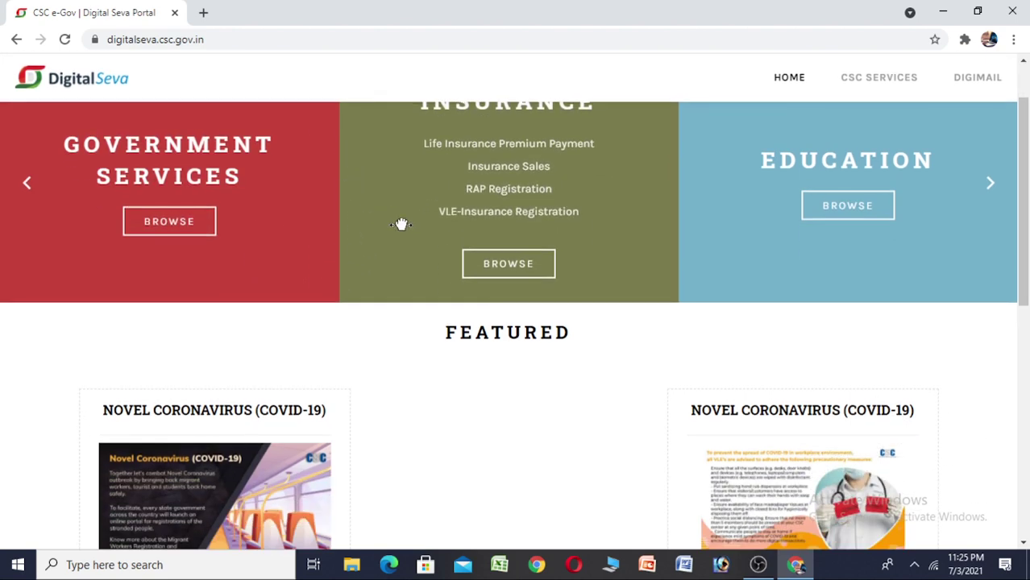
pyautogui.scroll(-1, 441, 235)
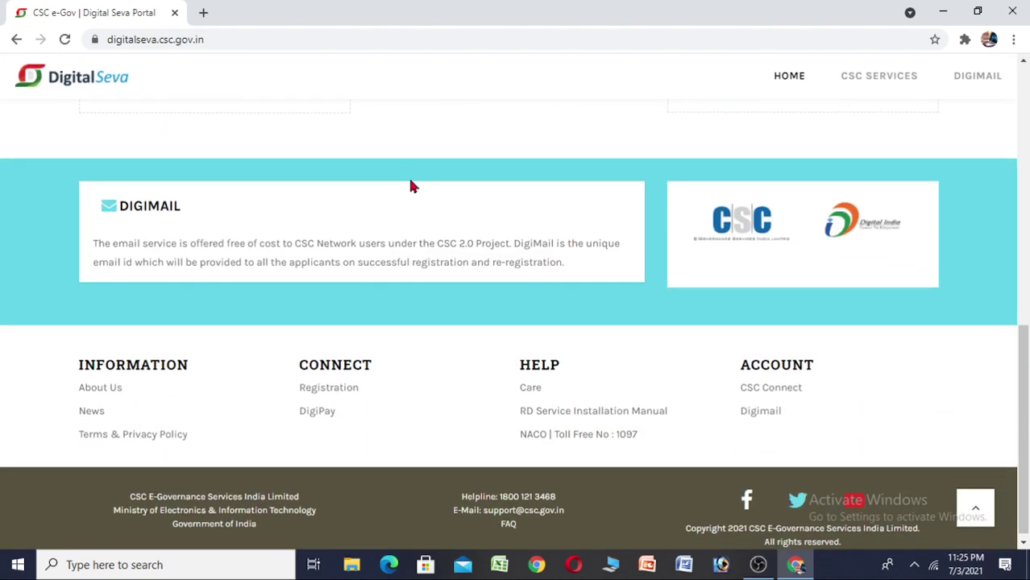
pyautogui.scroll(10, 453, 267)
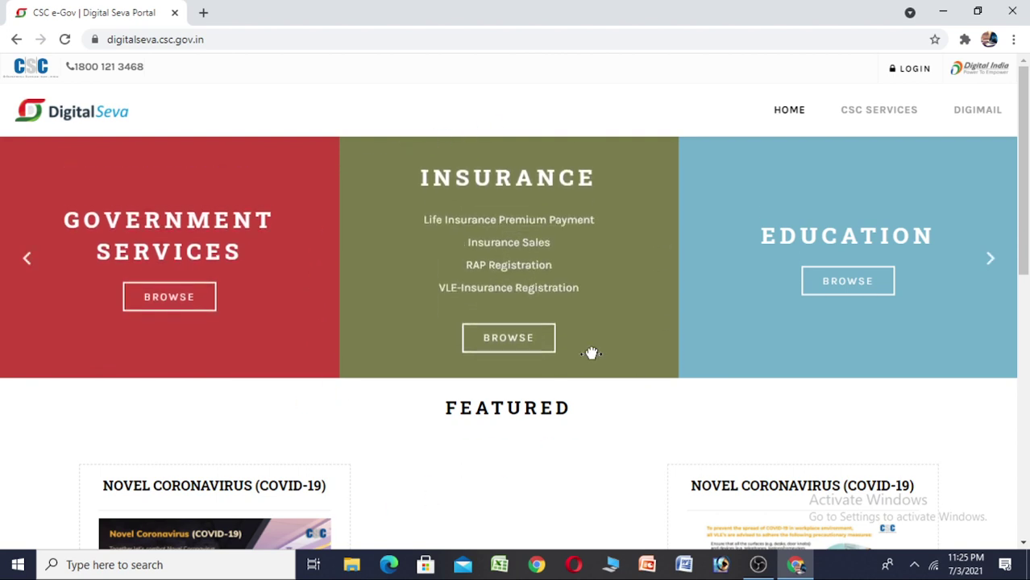
pyautogui.scroll(-7, 457, 413)
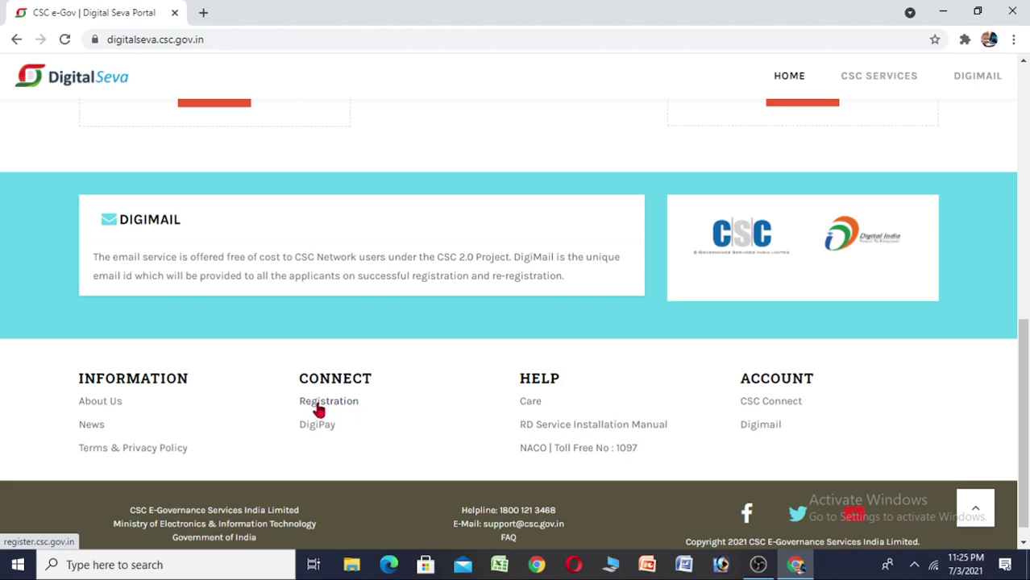
pyautogui.scroll(4, 326, 411)
pyautogui.scroll(-4, 326, 441)
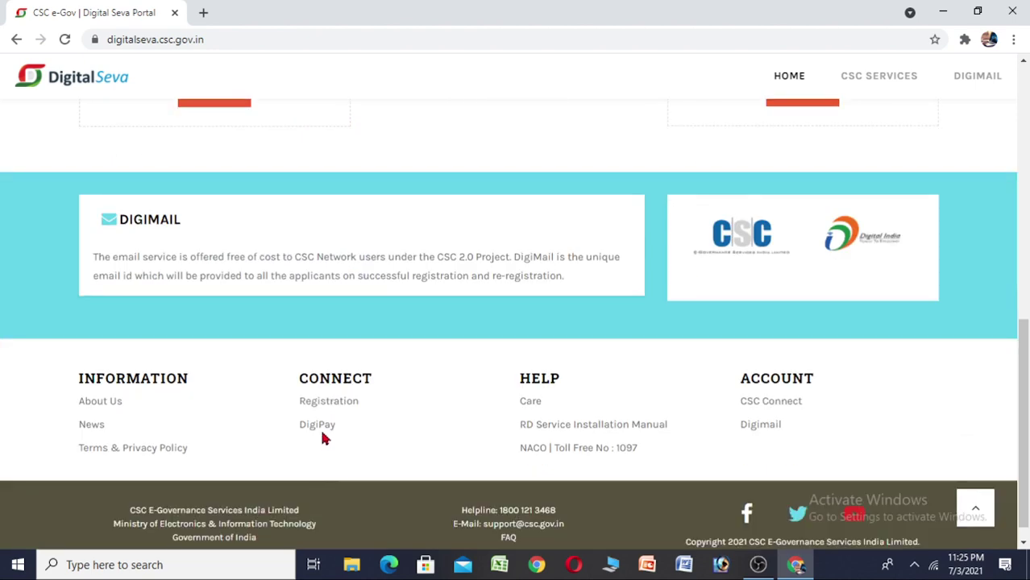
pyautogui.click(327, 402)
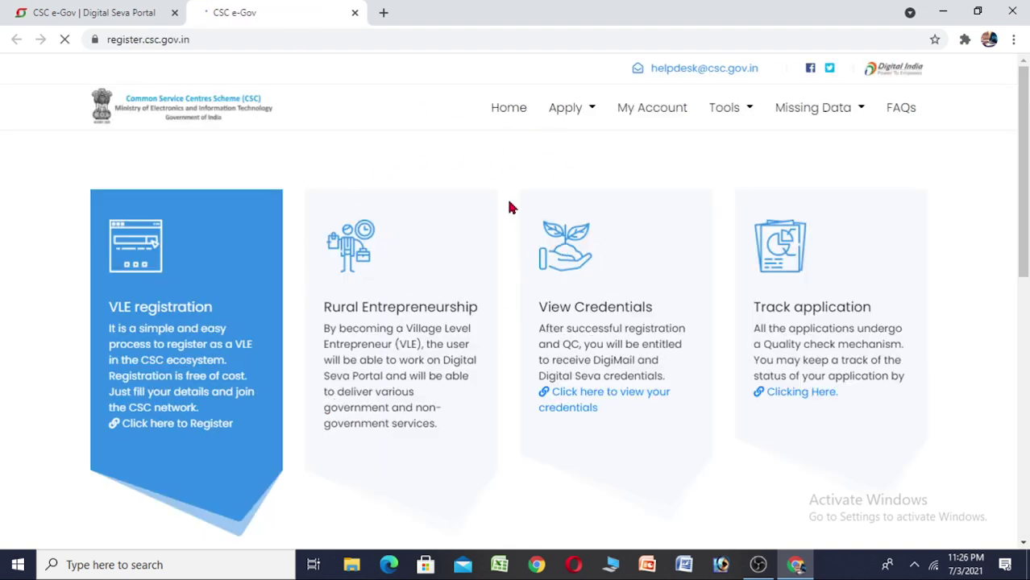
# Start a new registration on the CSC site and set the application type to CSC VLE
pyautogui.click(589, 111)
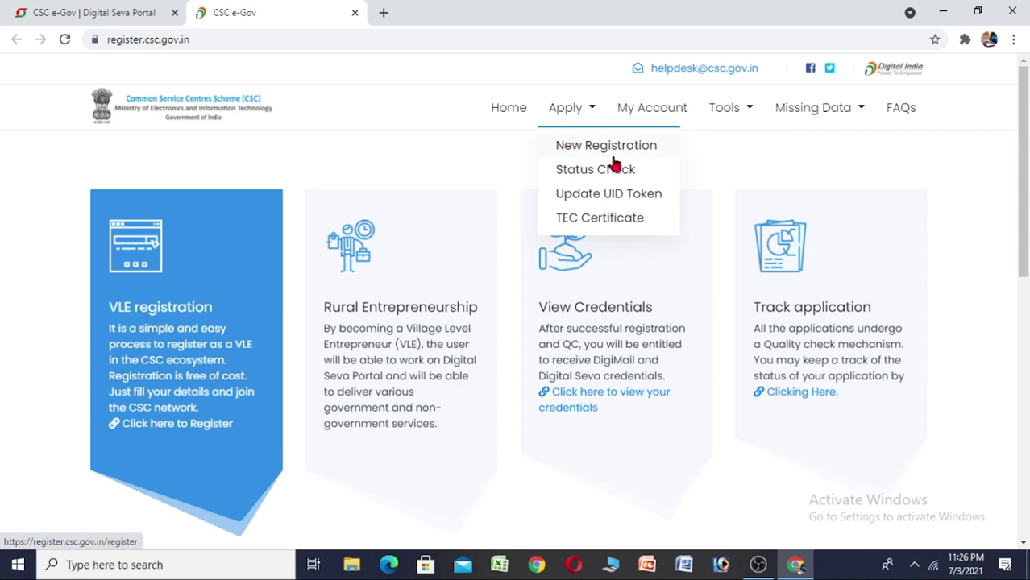
pyautogui.click(589, 145)
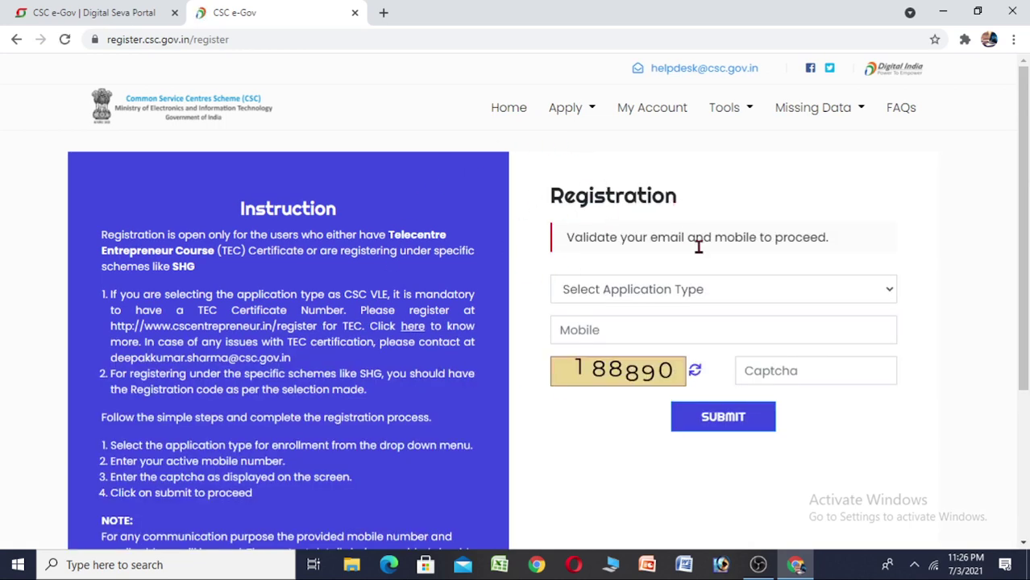
pyautogui.click(892, 292)
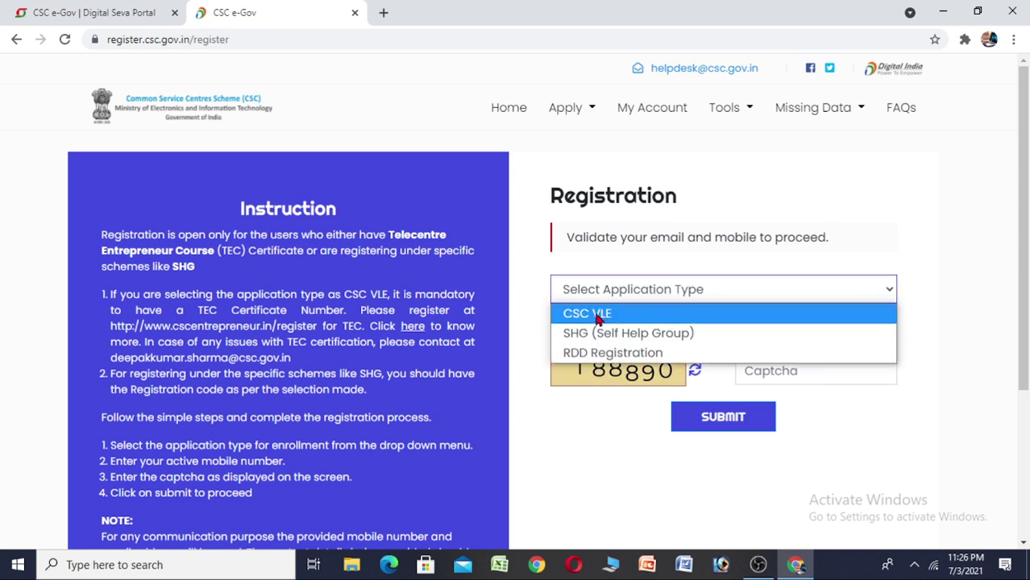
pyautogui.click(600, 320)
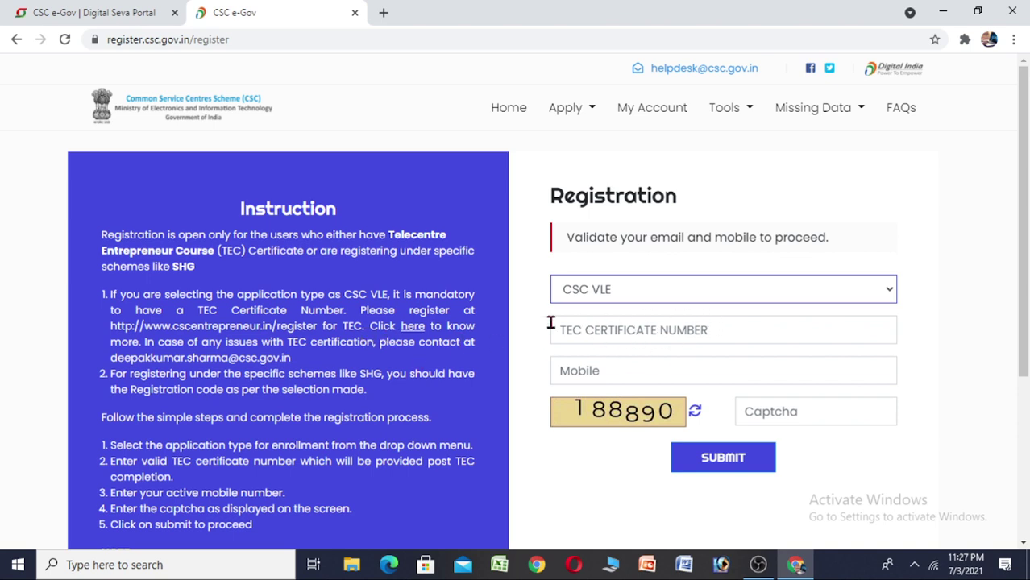
# Open the Telecentre Entrepreneur Course site linked in the instructions and bring up its public-user registration form for the Certificate Course in Entrepreneurship
pyautogui.click(413, 328)
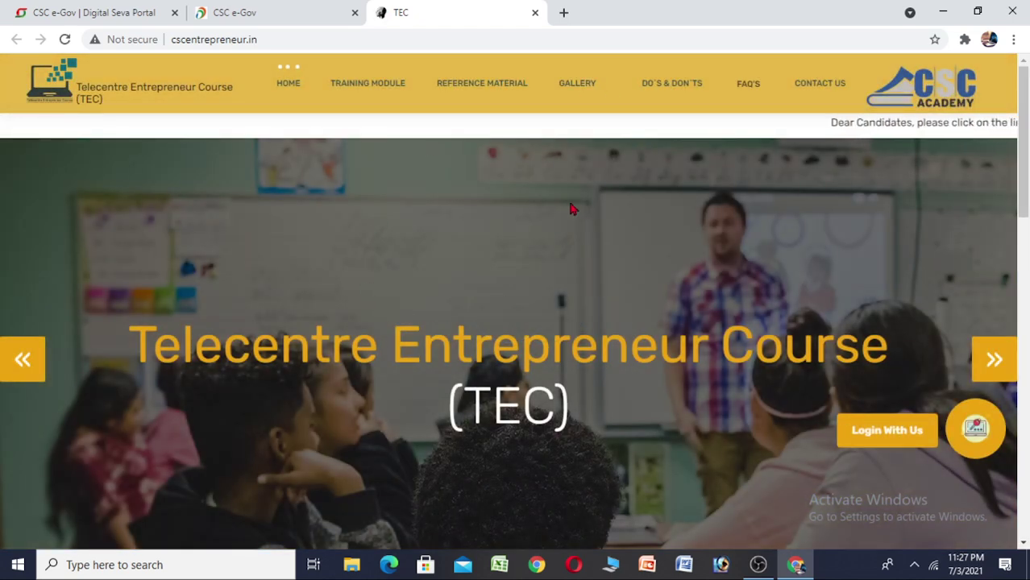
pyautogui.scroll(-6, 453, 271)
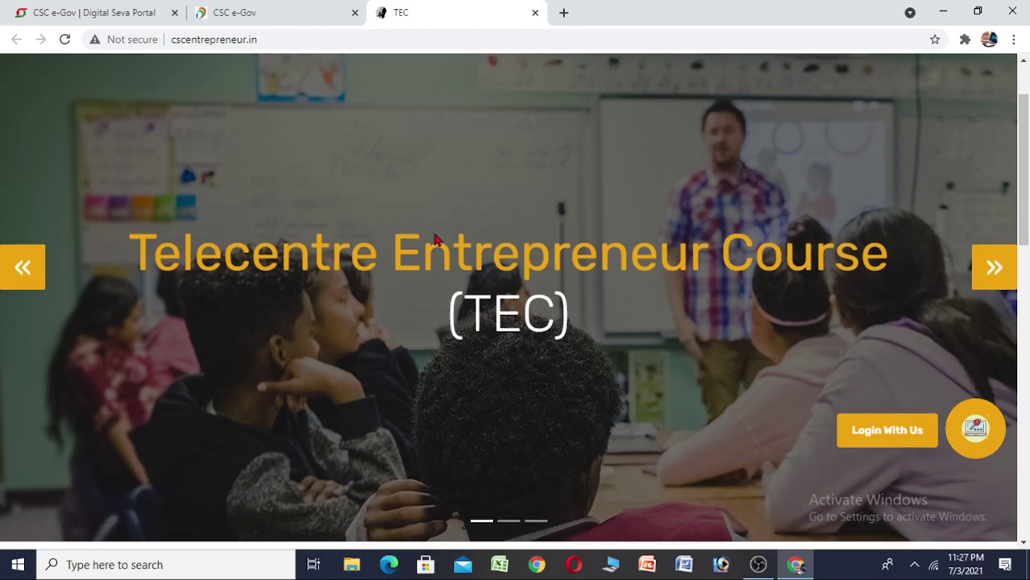
pyautogui.scroll(1, 423, 270)
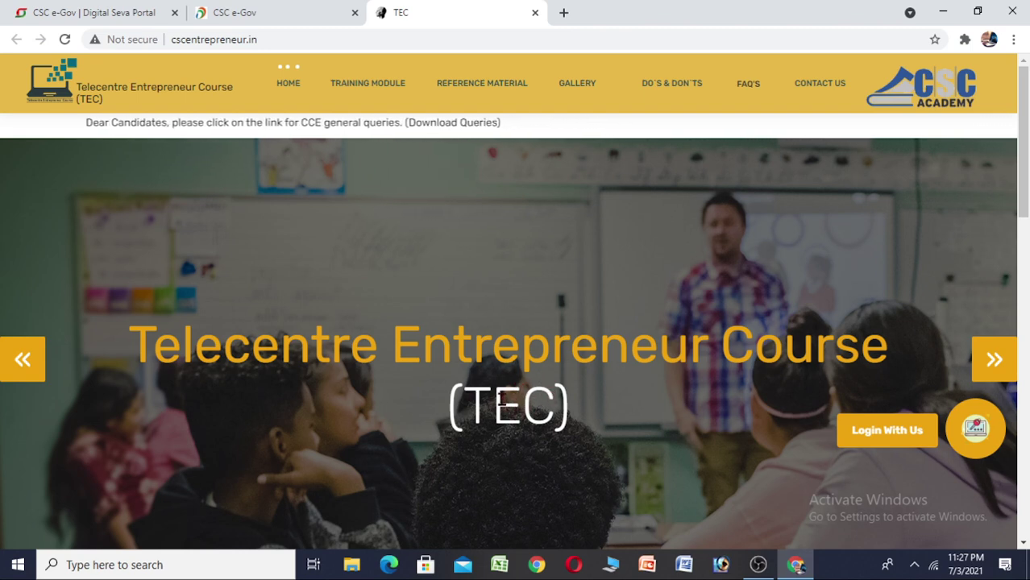
pyautogui.scroll(-1, 532, 382)
pyautogui.scroll(-12, 532, 382)
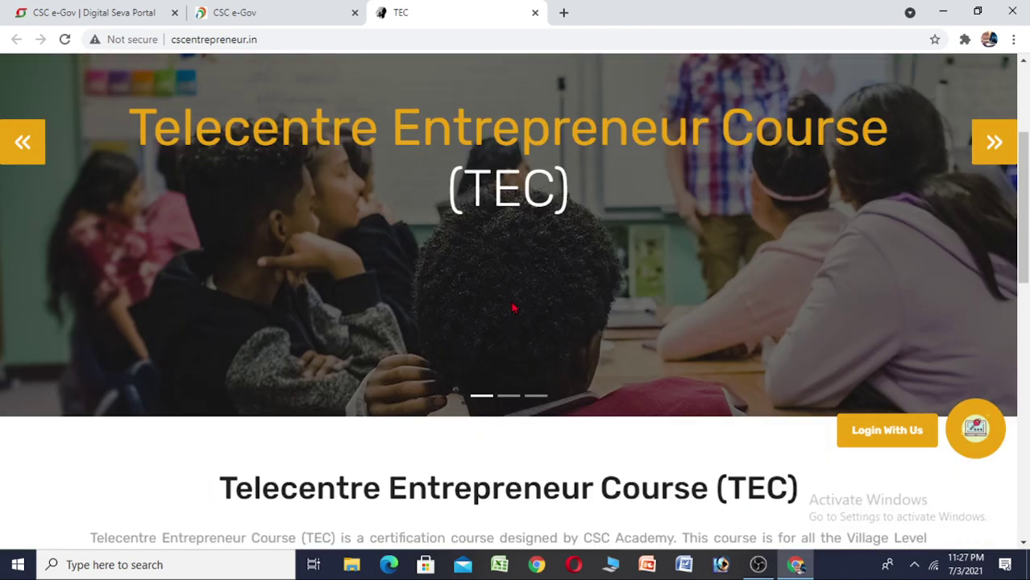
pyautogui.scroll(13, 461, 308)
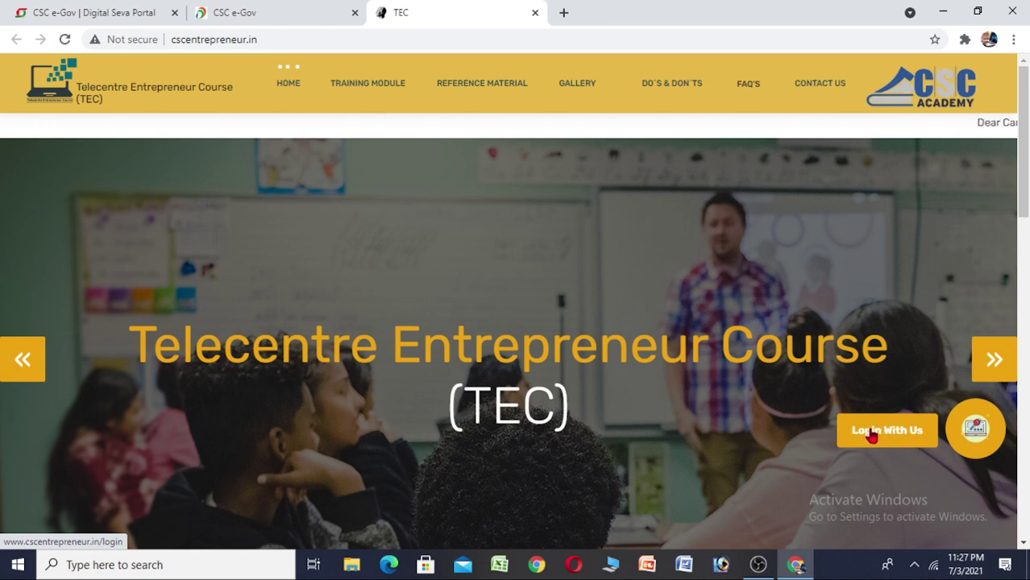
pyautogui.click(873, 435)
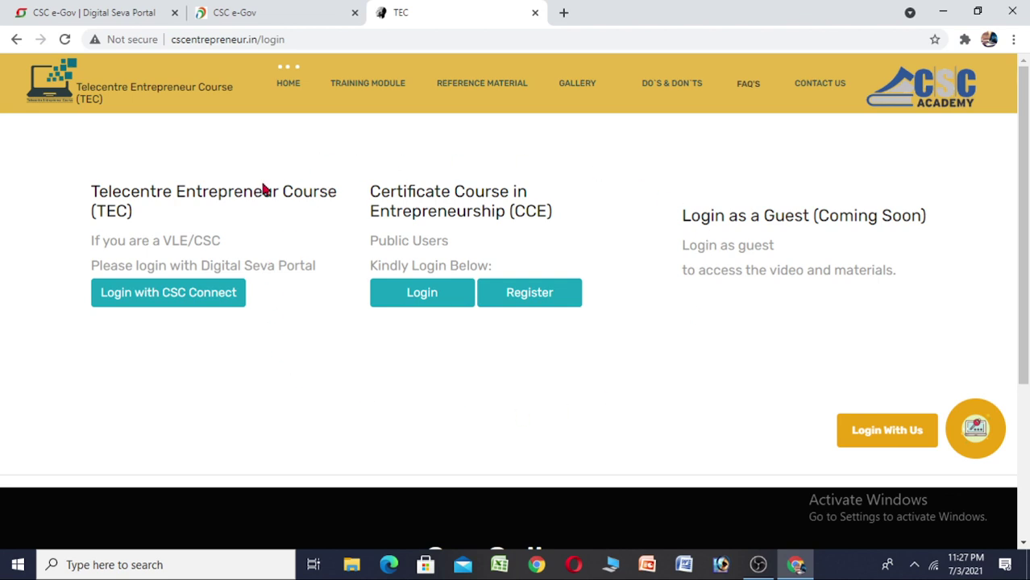
pyautogui.click(529, 293)
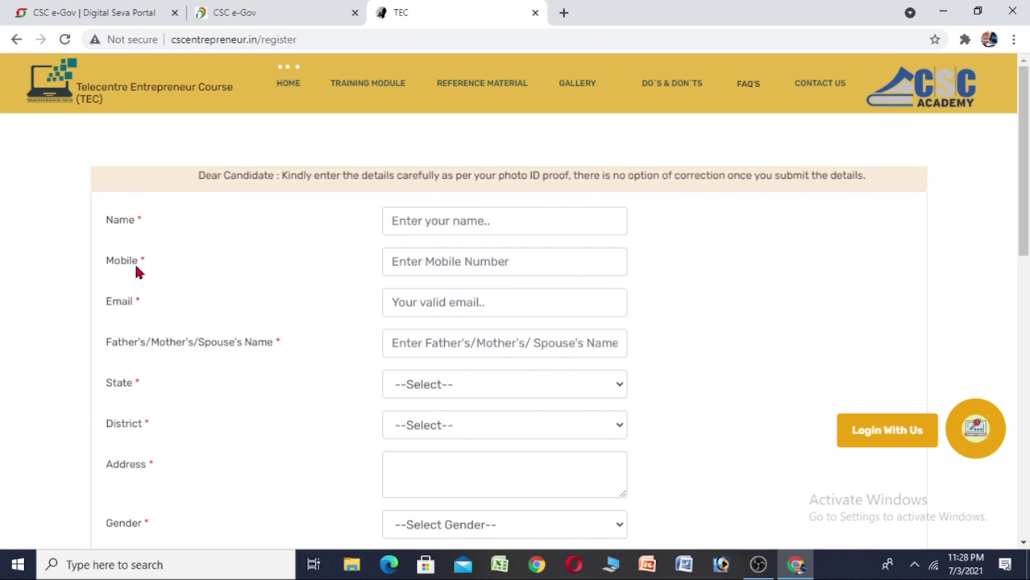
# Set the State to Assam in the course registration form
pyautogui.scroll(-1, 138, 269)
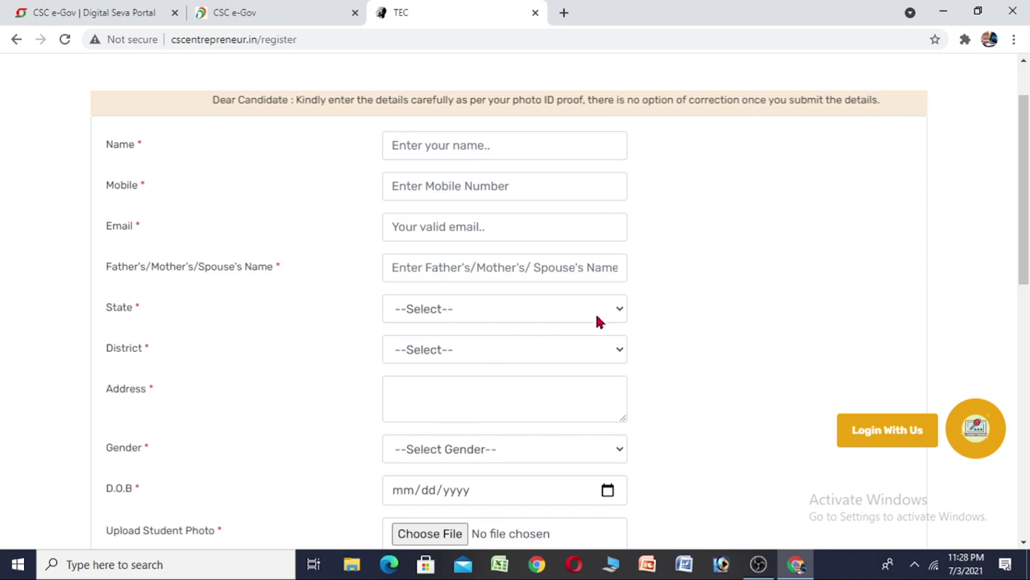
pyautogui.click(616, 314)
pyautogui.click(617, 314)
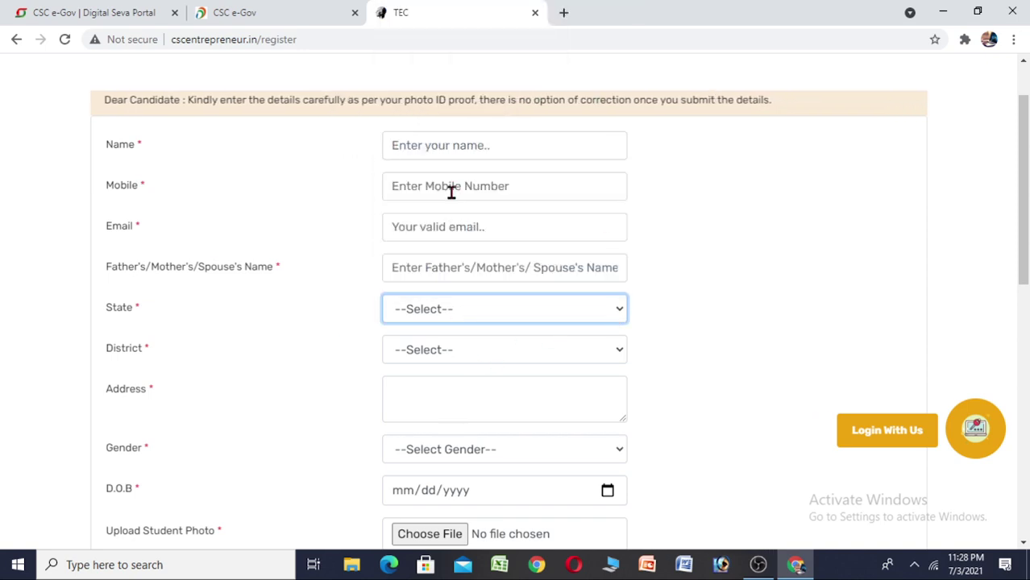
pyautogui.scroll(-1, 406, 349)
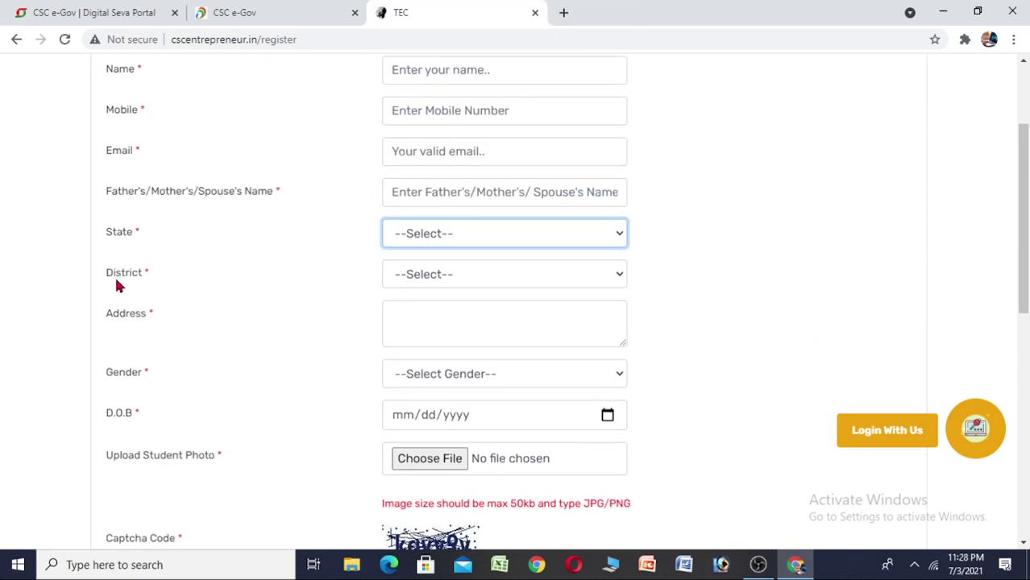
pyautogui.click(611, 282)
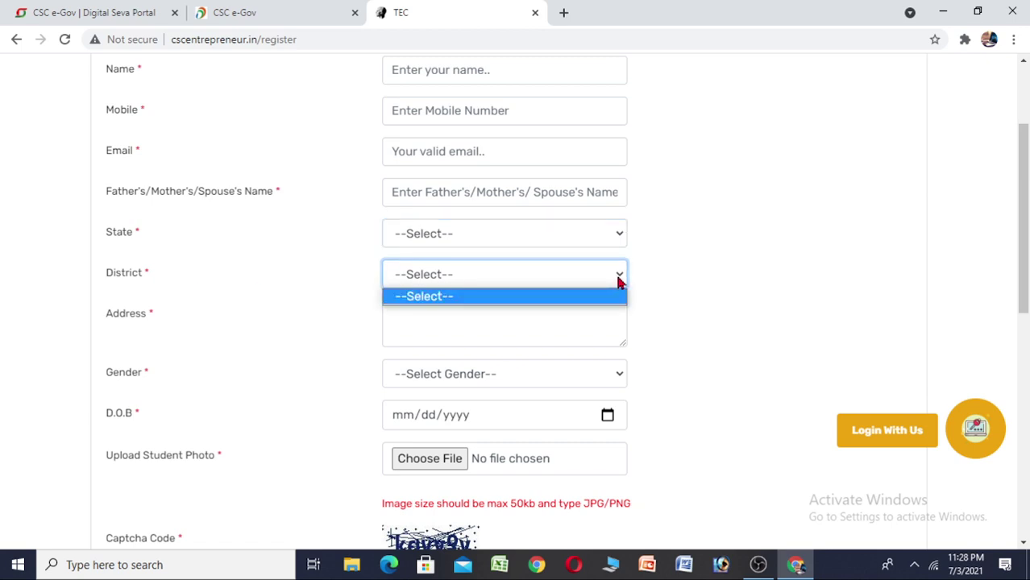
pyautogui.click(617, 278)
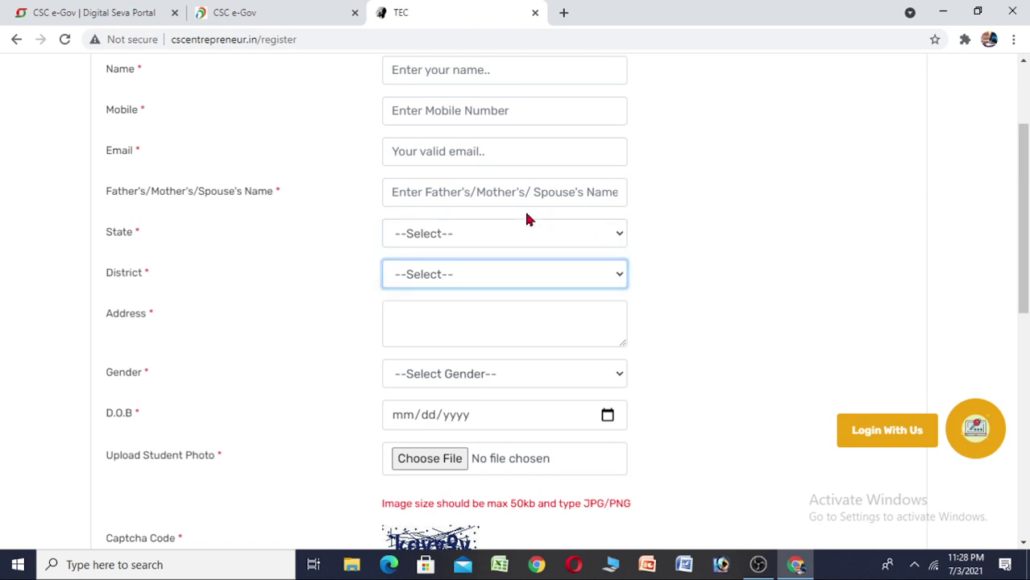
pyautogui.click(620, 240)
pyautogui.click(454, 316)
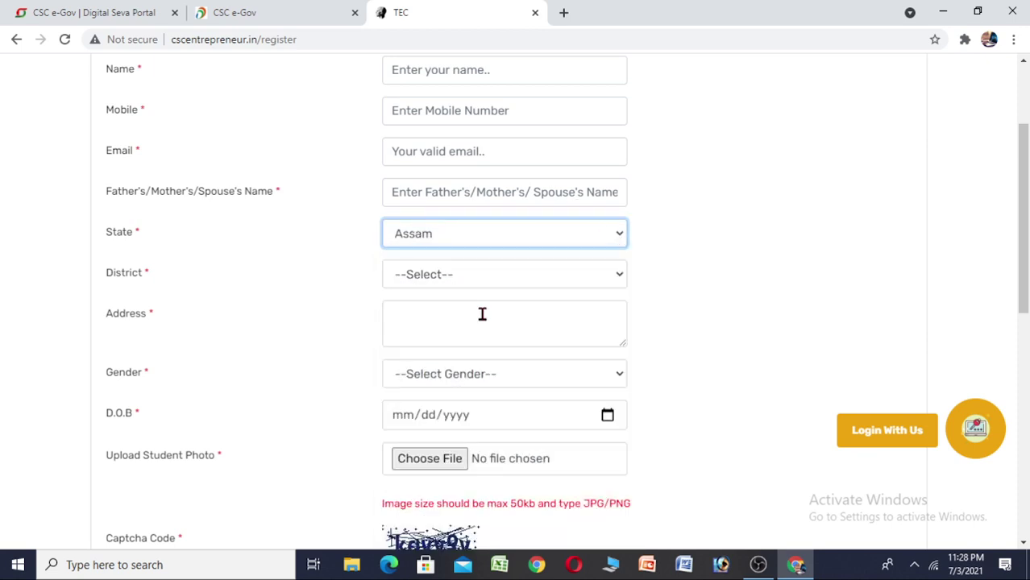
# Review the District and Gender options and the form's remaining fields, including birth date, student photo upload and captcha
pyautogui.click(601, 277)
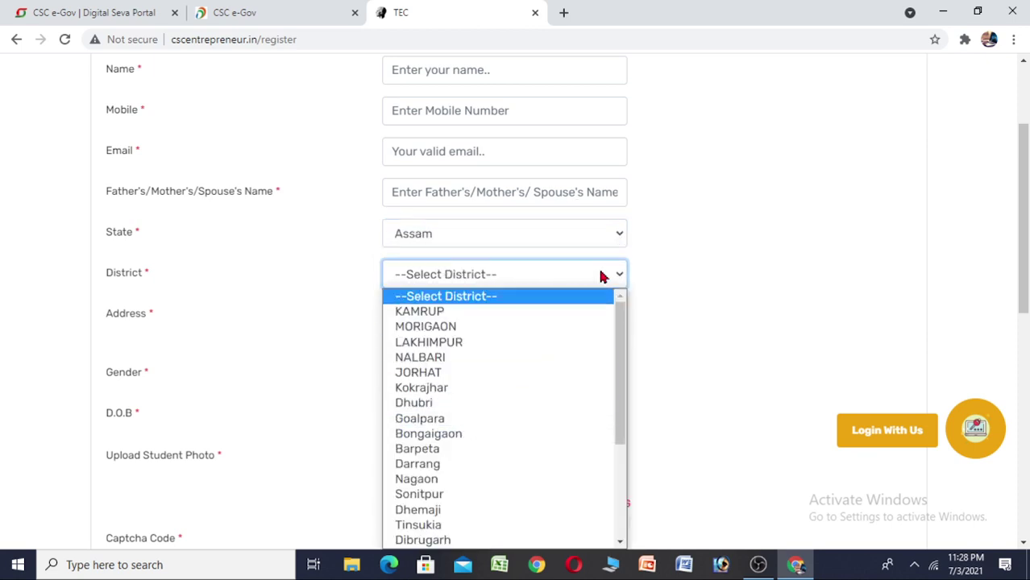
pyautogui.click(615, 277)
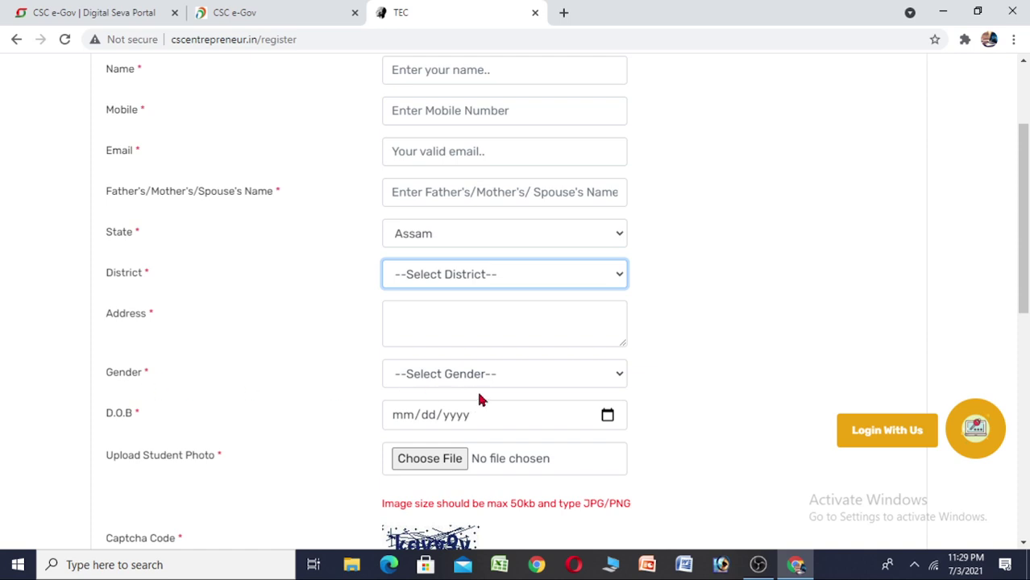
pyautogui.click(617, 377)
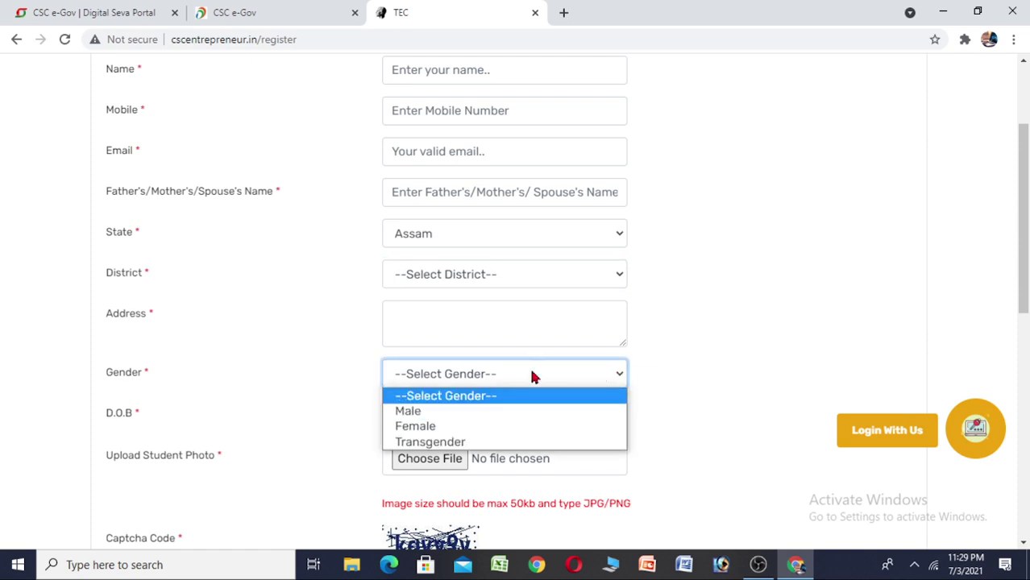
pyautogui.click(619, 372)
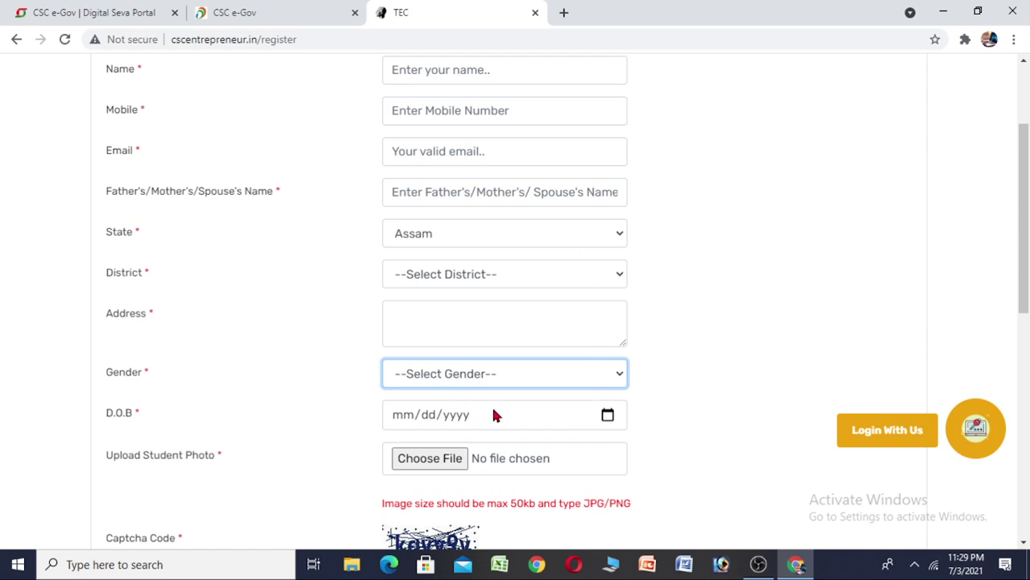
pyautogui.scroll(-1, 495, 415)
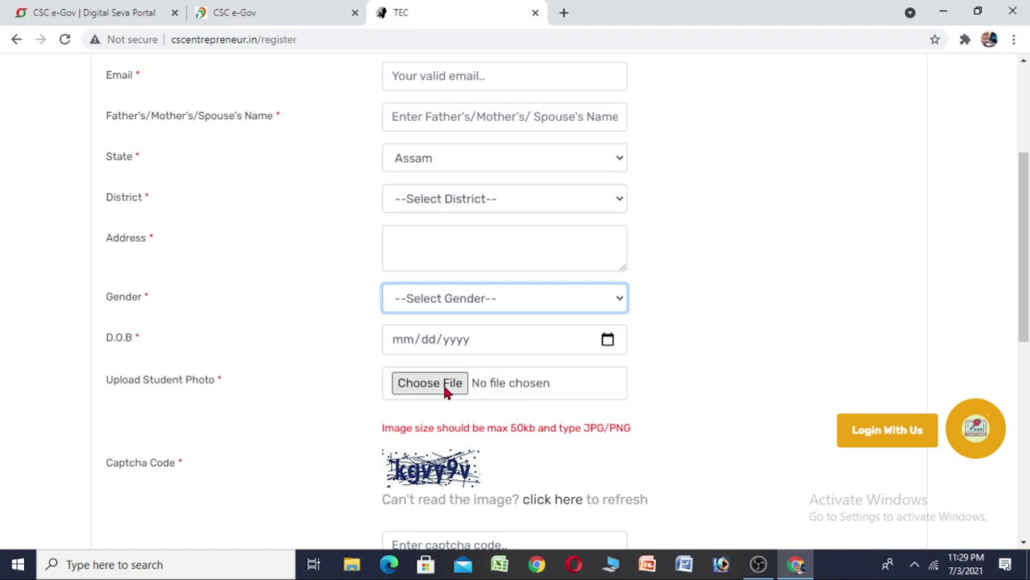
pyautogui.scroll(-2, 471, 398)
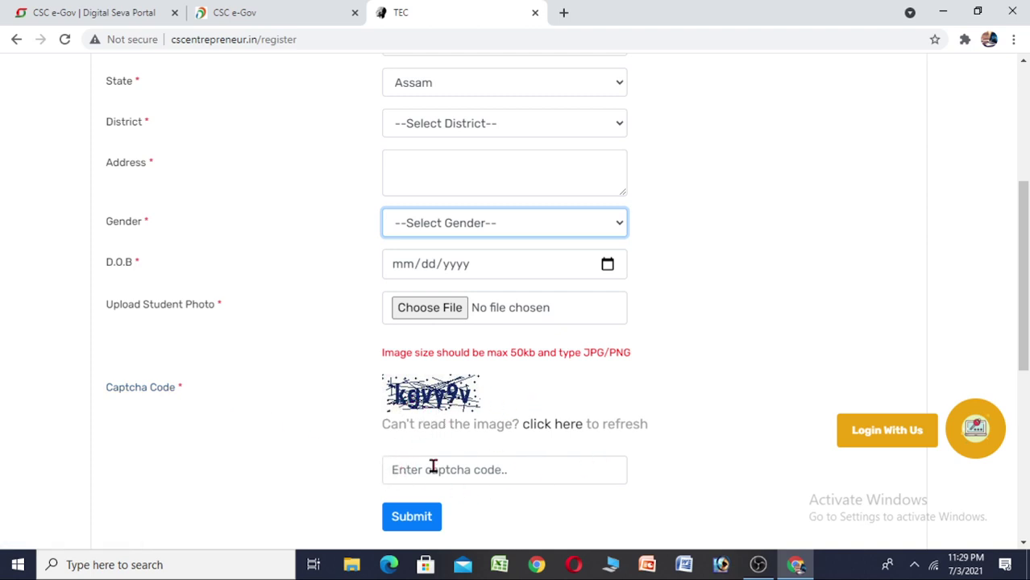
pyautogui.scroll(-2, 419, 467)
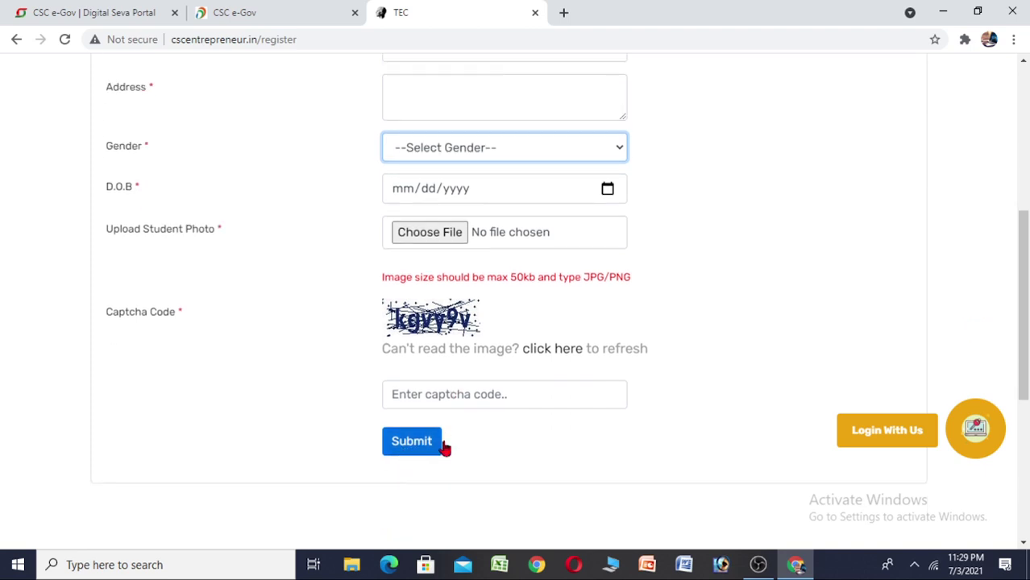
pyautogui.scroll(5, 427, 480)
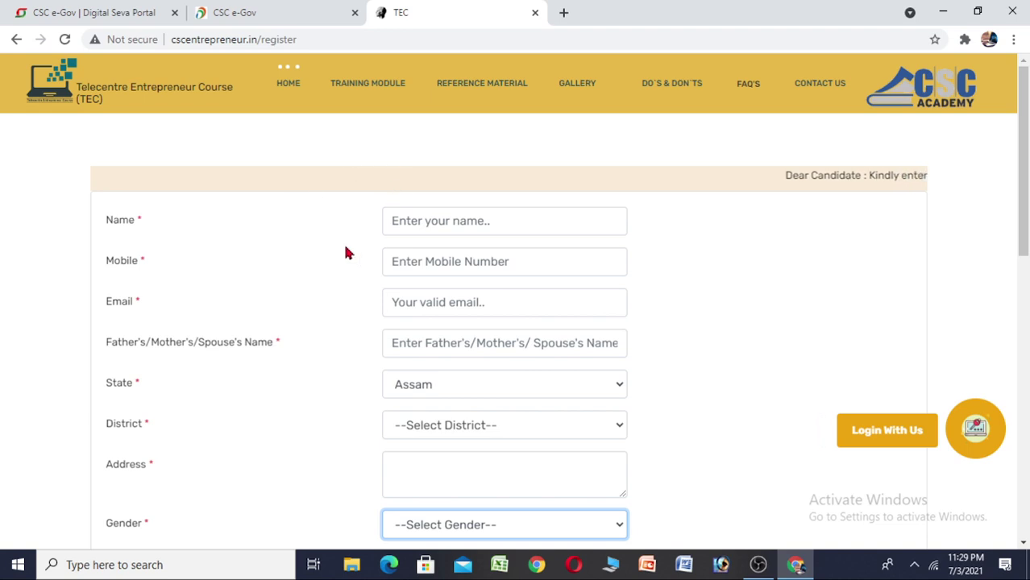
# Go through the course registration form again from the name and contact fields down to the photo upload, captcha and submission
pyautogui.scroll(-4, 347, 298)
pyautogui.scroll(-2, 402, 427)
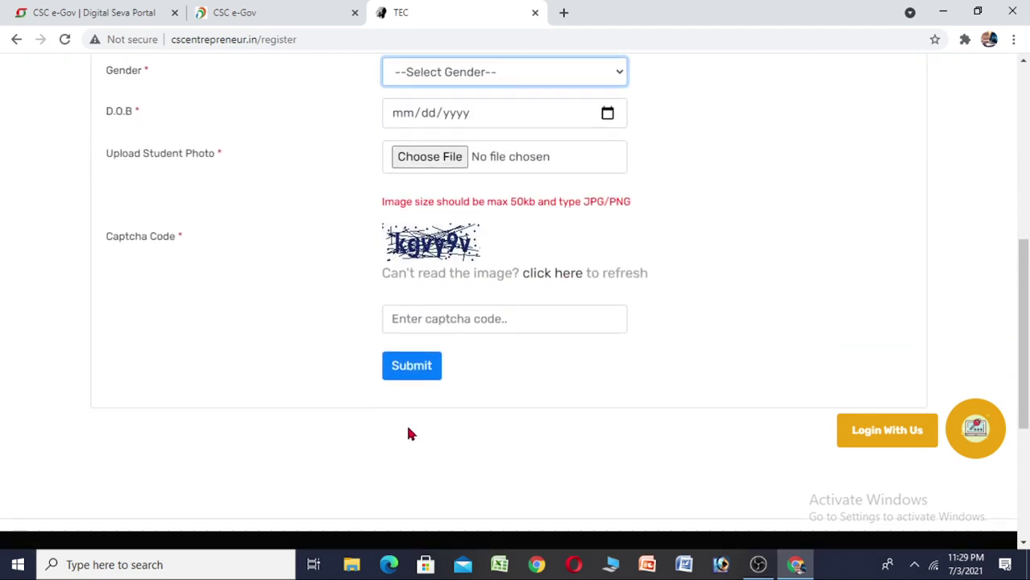
pyautogui.scroll(4, 532, 407)
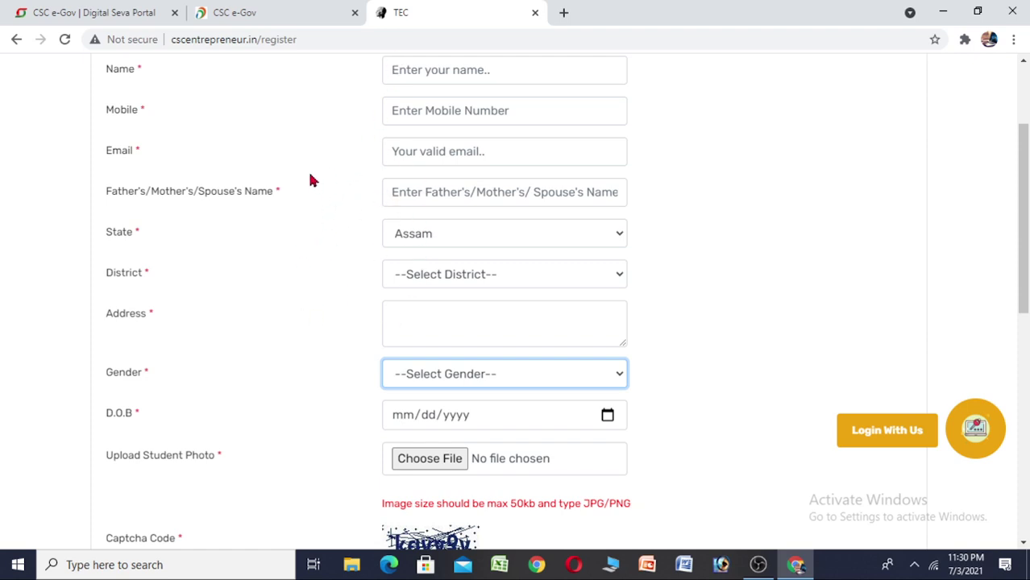
pyautogui.scroll(-3, 640, 214)
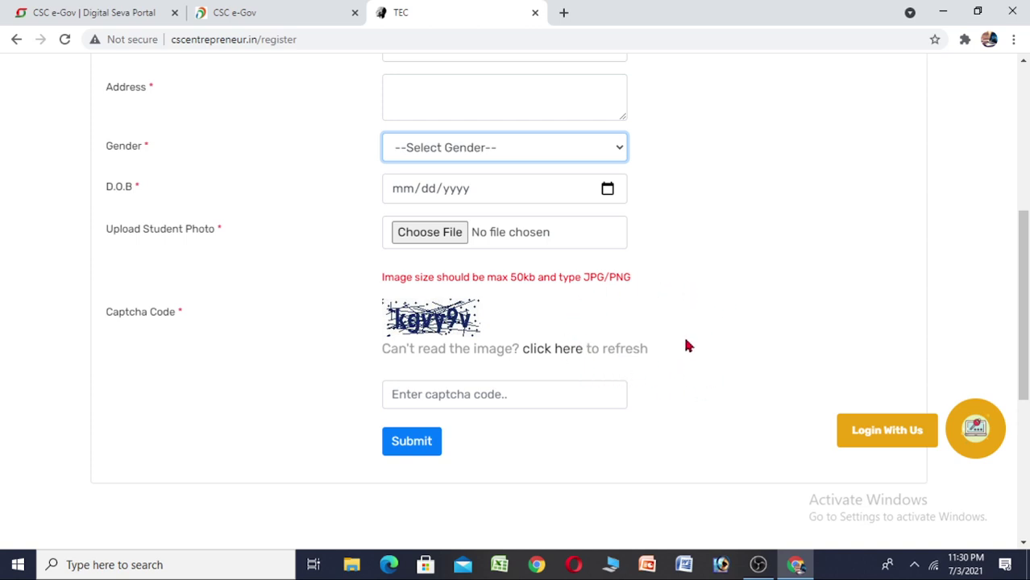
pyautogui.scroll(4, 575, 340)
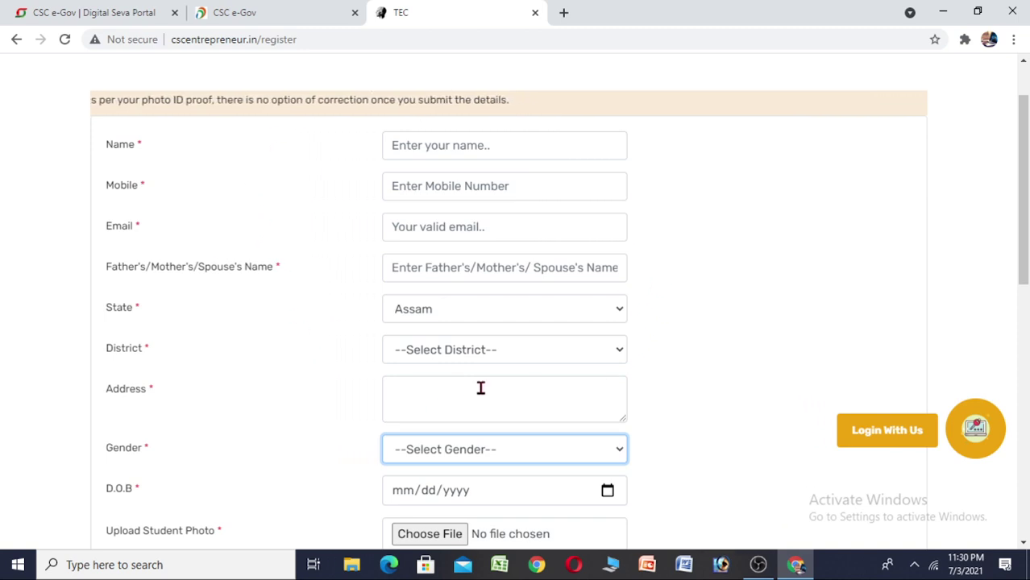
pyautogui.scroll(-6, 351, 331)
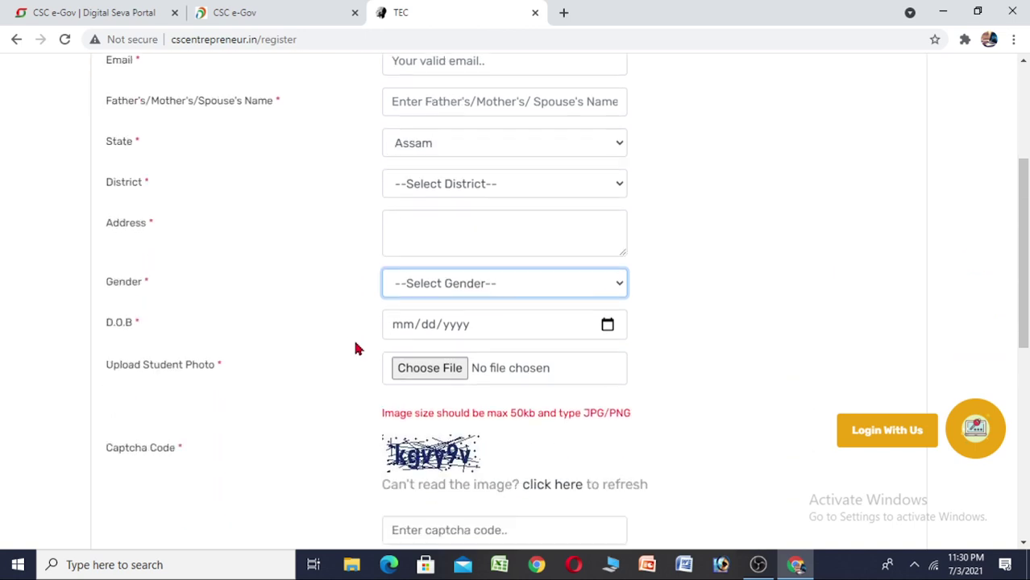
pyautogui.scroll(7, 462, 312)
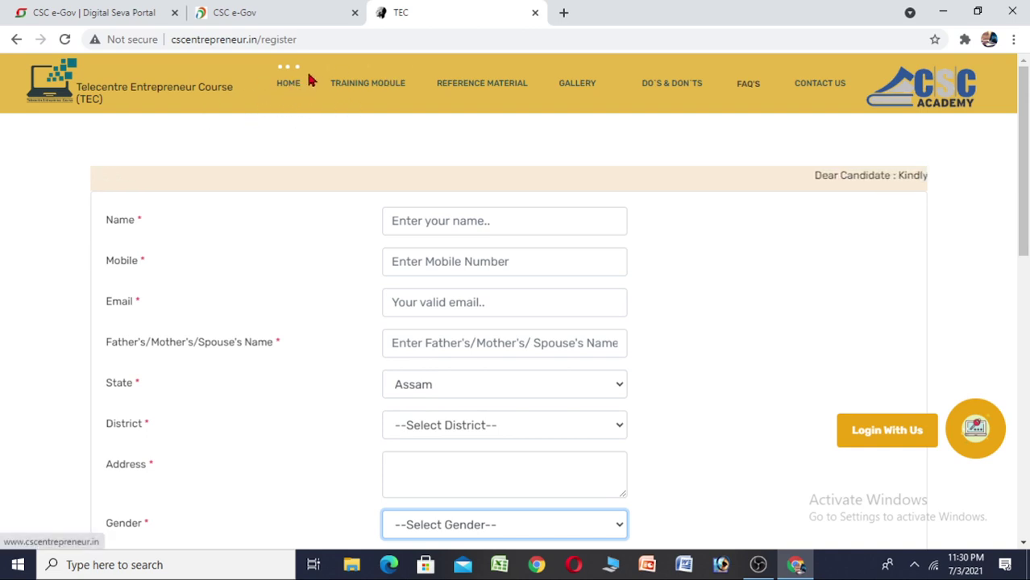
# Return from the course form to the CSC VLE registration page that asks for the TEC certificate number
pyautogui.click(117, 13)
pyautogui.scroll(-1, 433, 315)
pyautogui.scroll(3, 403, 327)
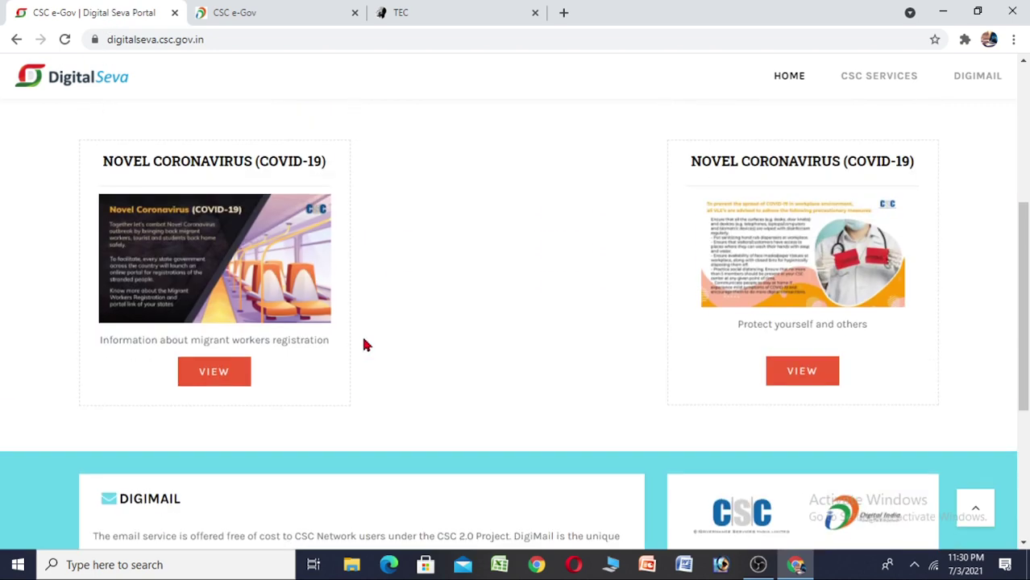
pyautogui.click(266, 12)
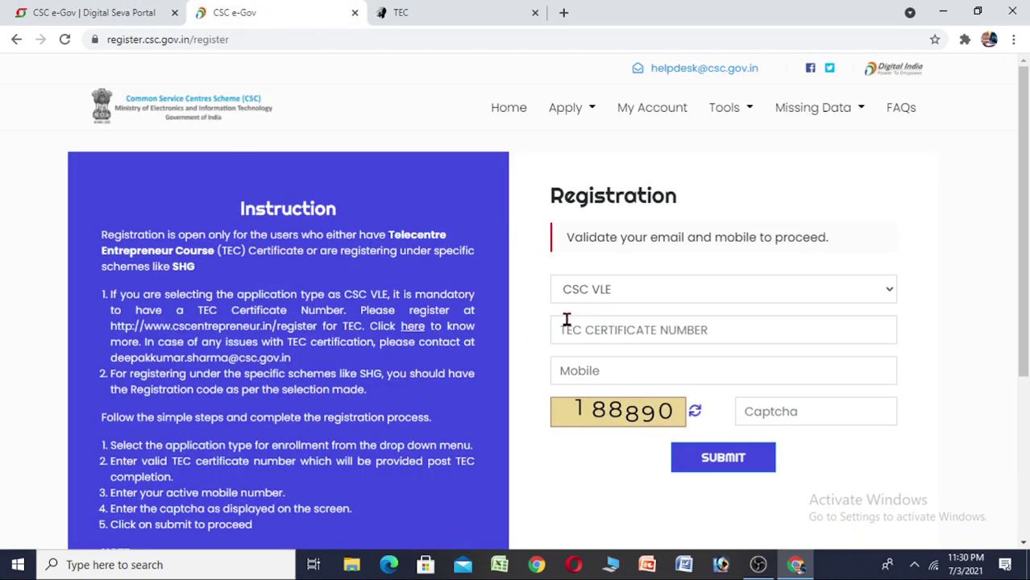